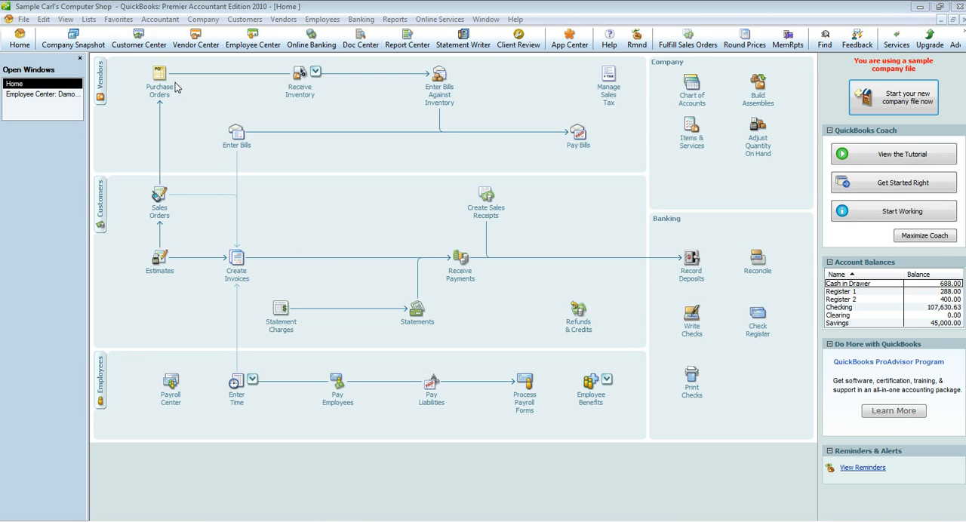
Start a new payroll item from the Payroll Item List using EZ Setup with the Other Additions type.
left_click(89, 20)
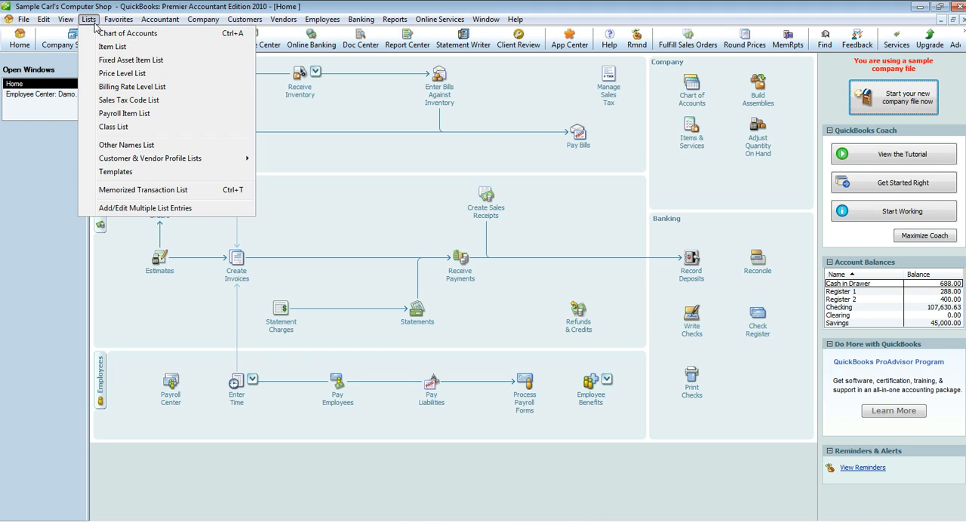
left_click(117, 114)
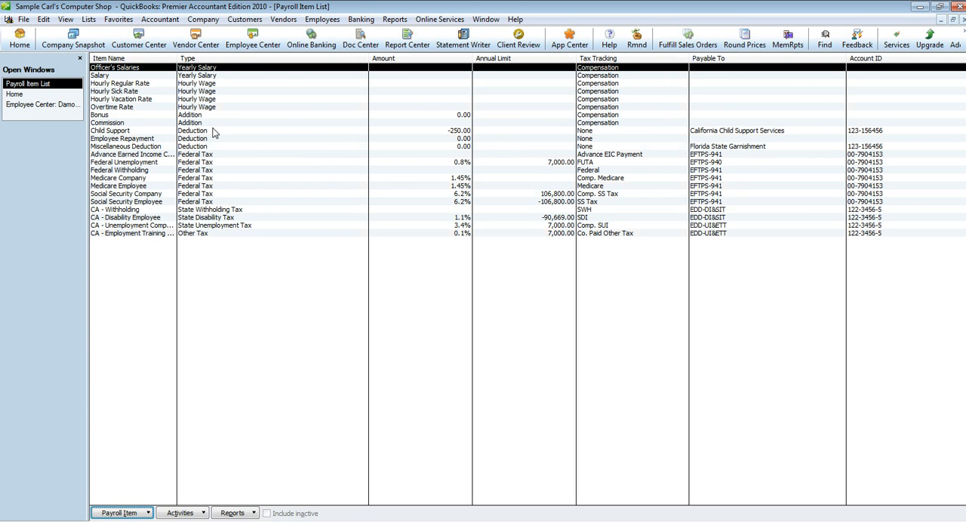
left_click(142, 517)
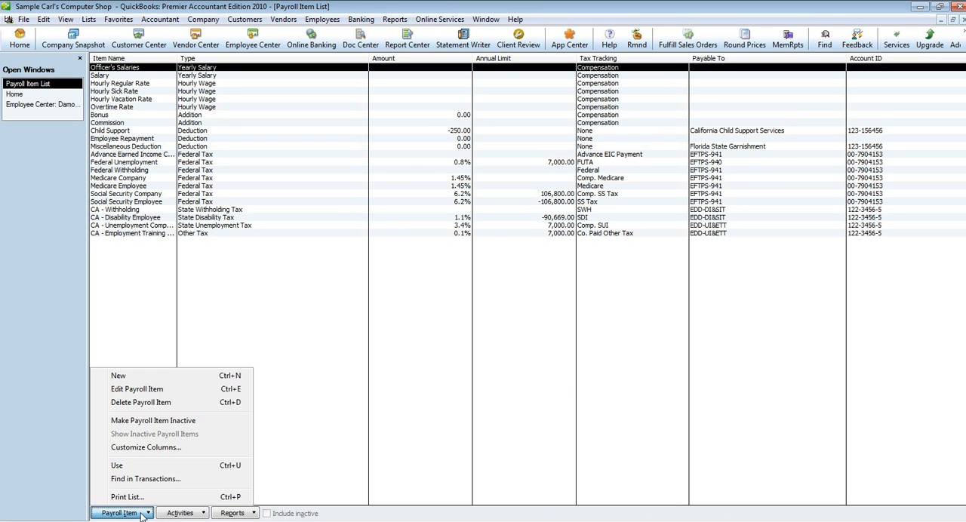
left_click(153, 379)
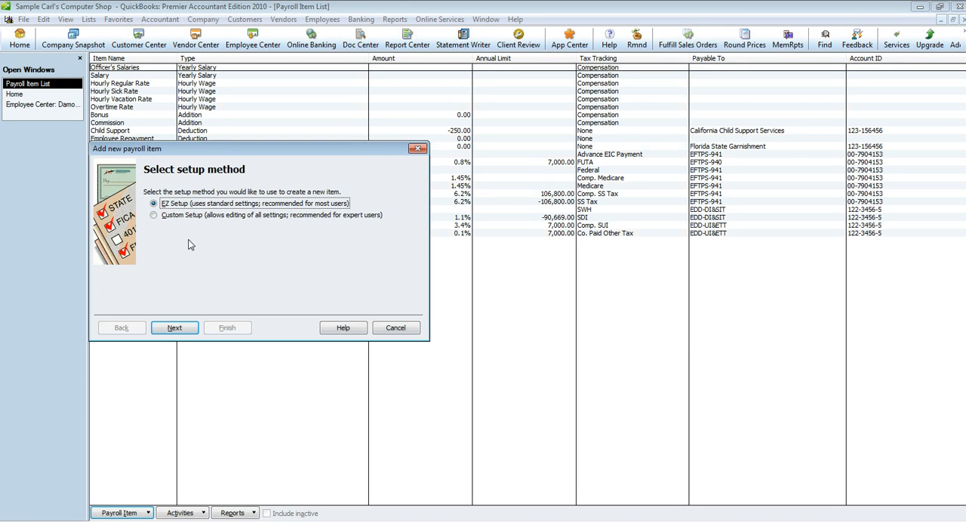
left_click(175, 329)
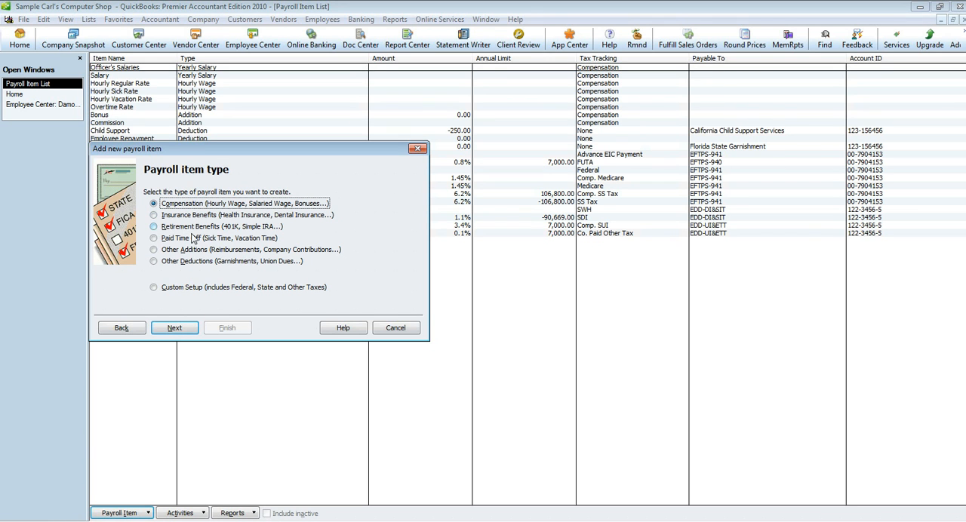
left_click(194, 251)
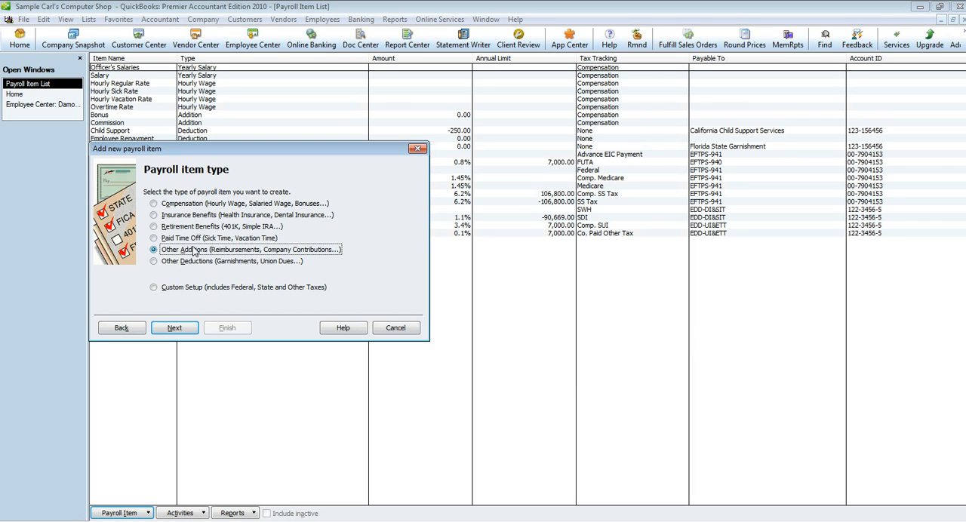
left_click(174, 327)
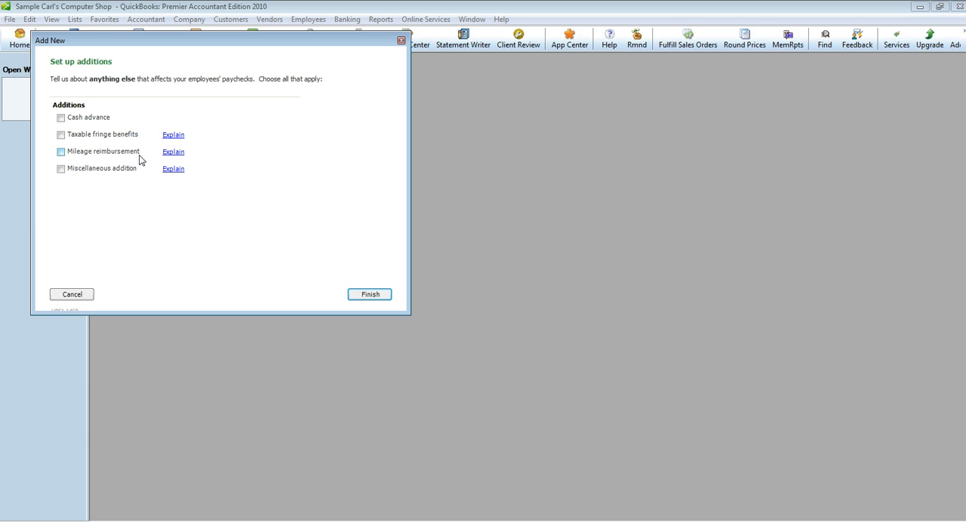
Read the explanations of taxable fringe benefits and mileage reimbursement in the additions setup.
left_click(119, 175)
left_click(119, 175)
left_click(174, 135)
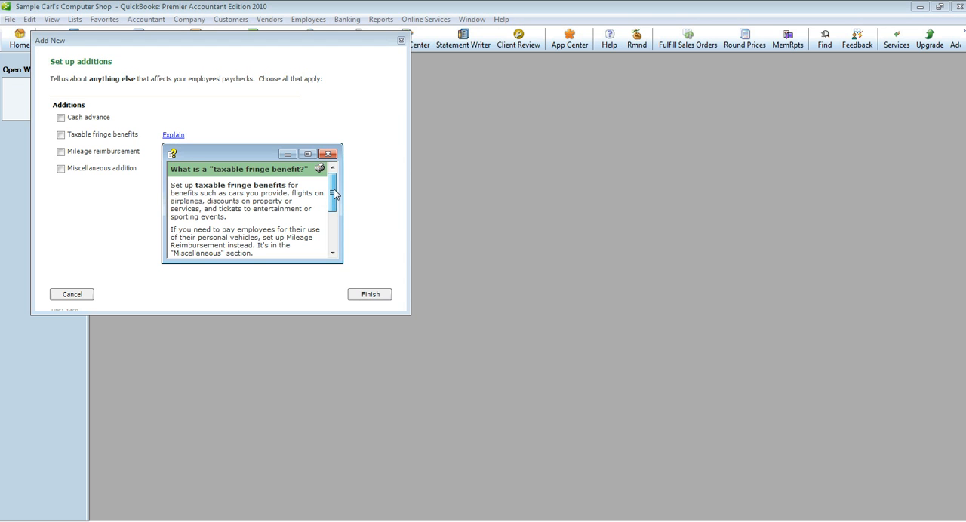
left_click_drag(334, 195, 335, 191)
left_click(335, 195)
left_click_drag(334, 195, 335, 203)
left_click(328, 156)
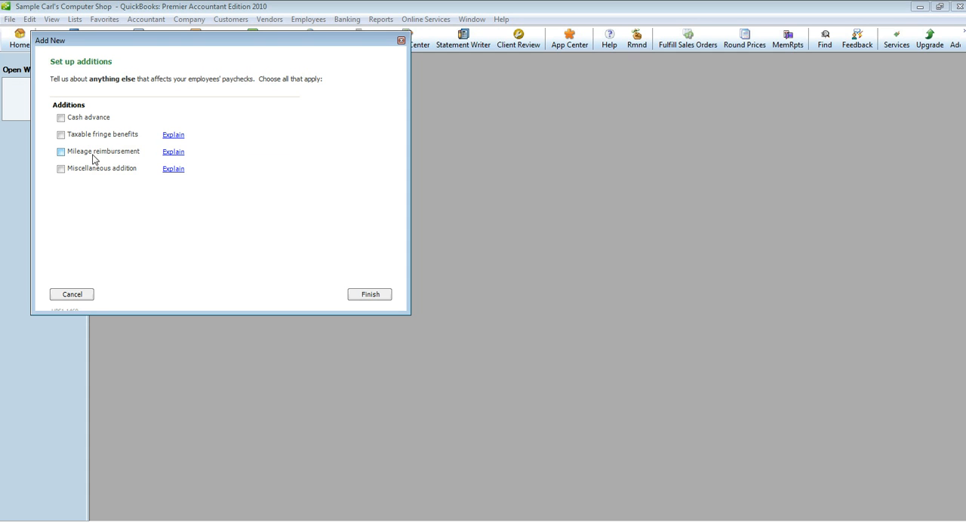
left_click(174, 154)
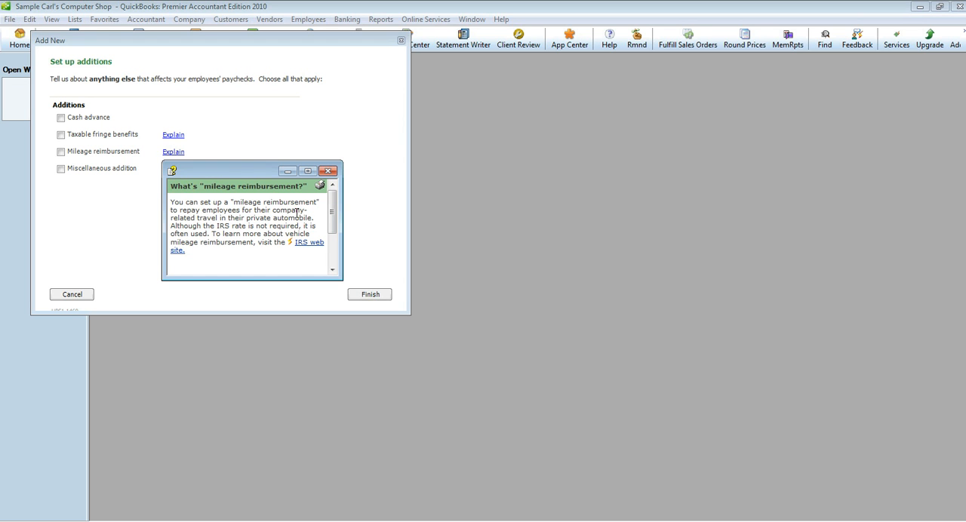
left_click(329, 177)
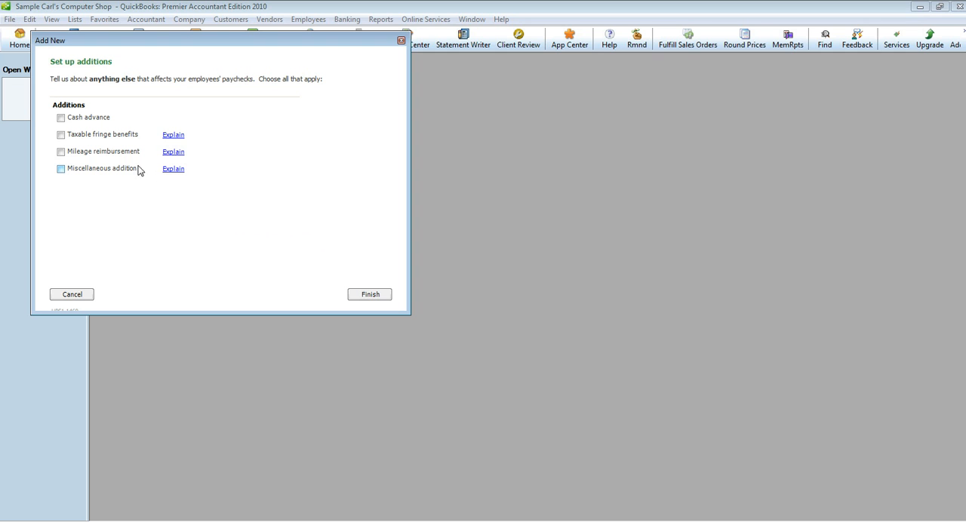
Choose Miscellaneous addition as the new payroll item and finish the setup to save it.
left_click(124, 173)
left_click(380, 295)
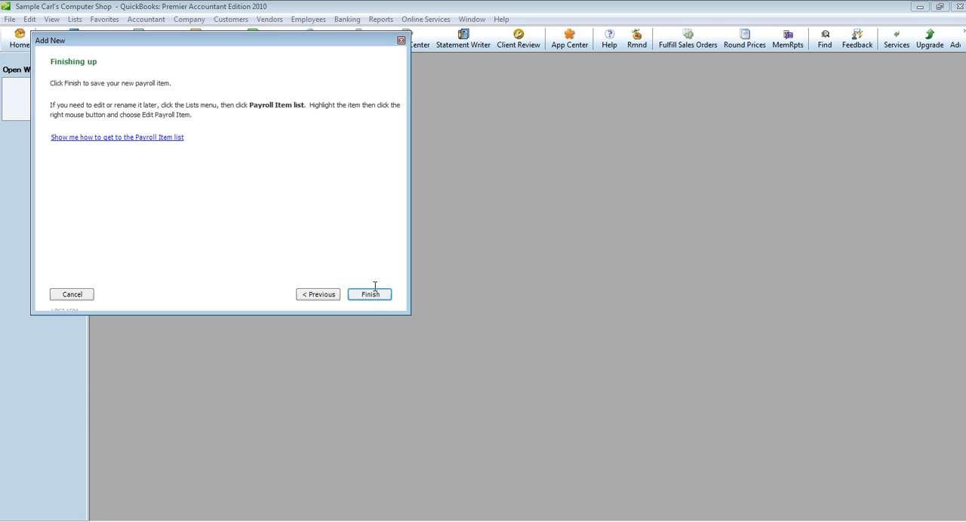
left_click(371, 295)
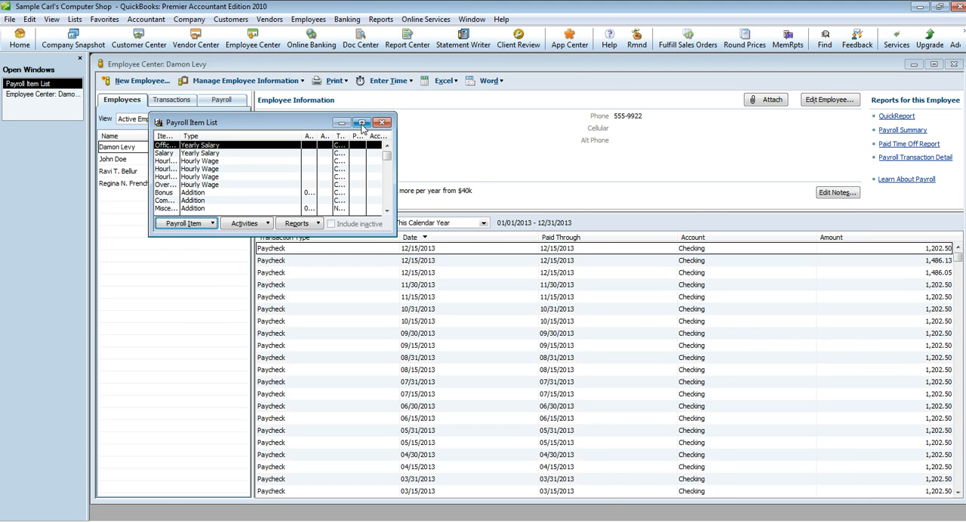
left_click(362, 124)
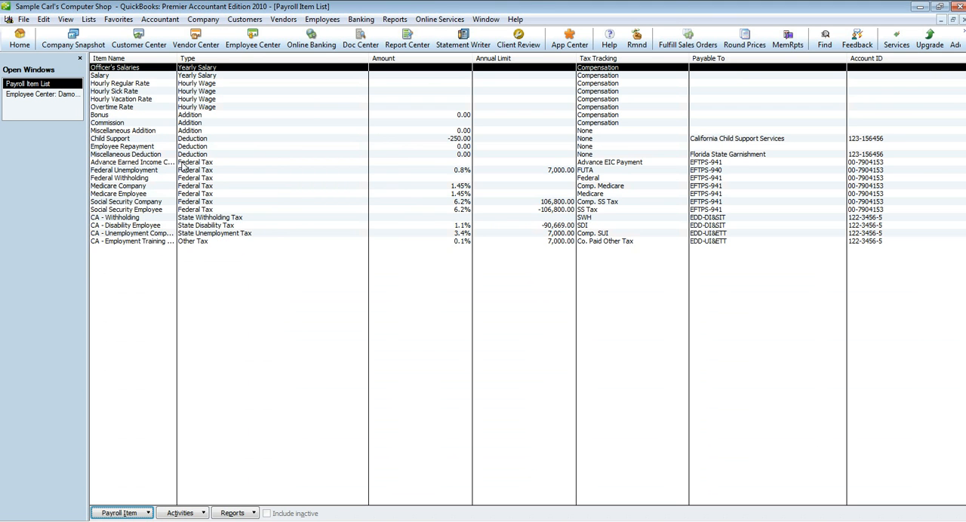
Edit the Miscellaneous Addition payroll item and rename it Car Allowance.
left_click(193, 132)
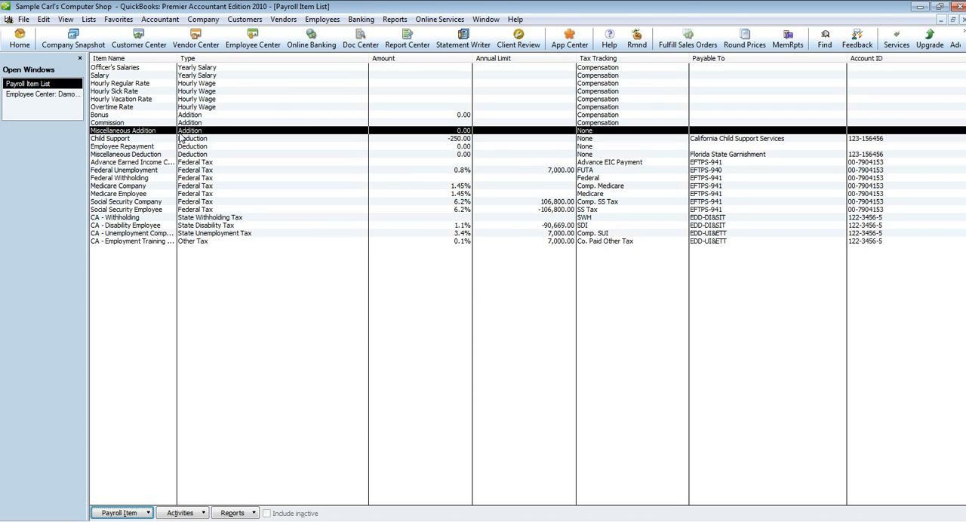
left_click(113, 513)
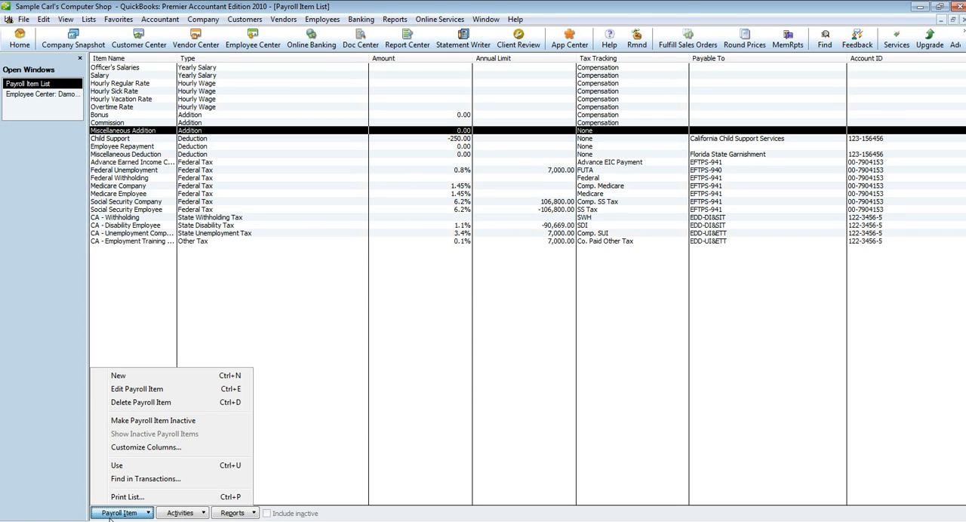
left_click(138, 389)
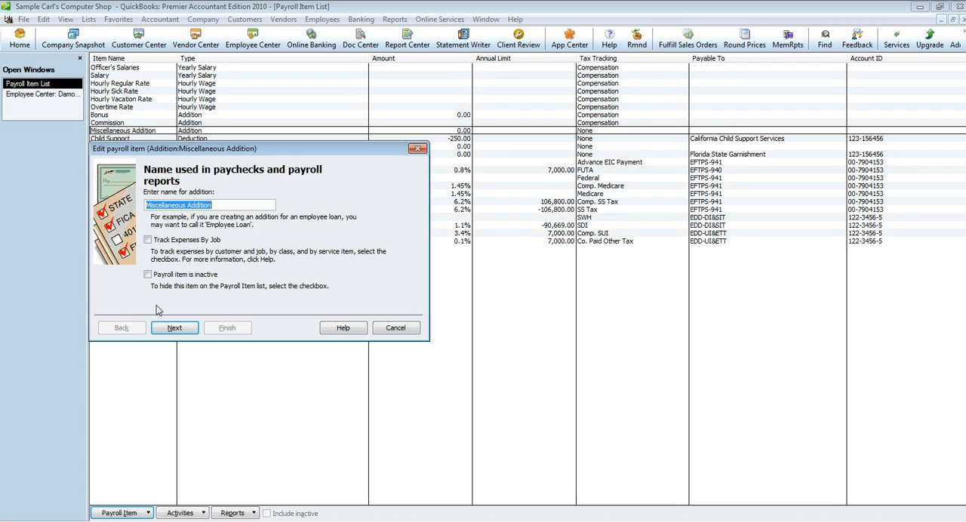
type("Car Allowance")
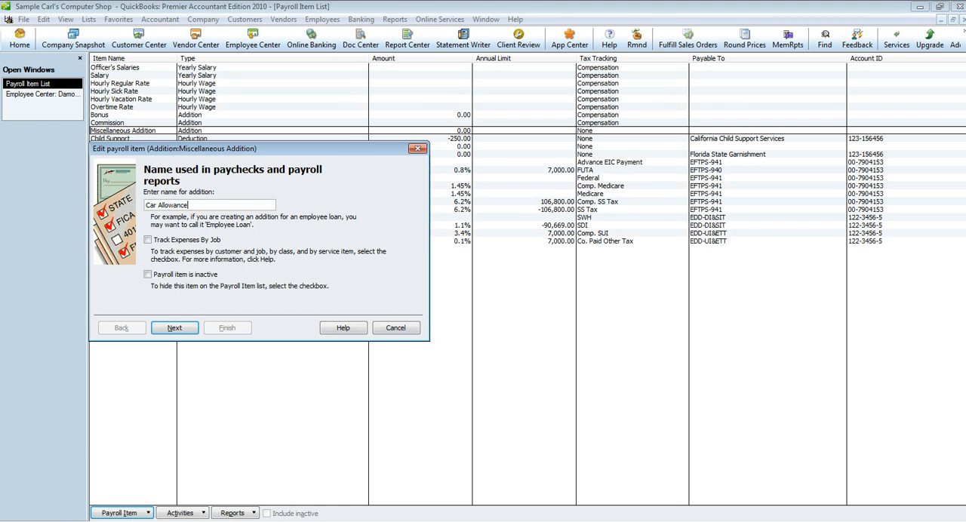
left_click(178, 329)
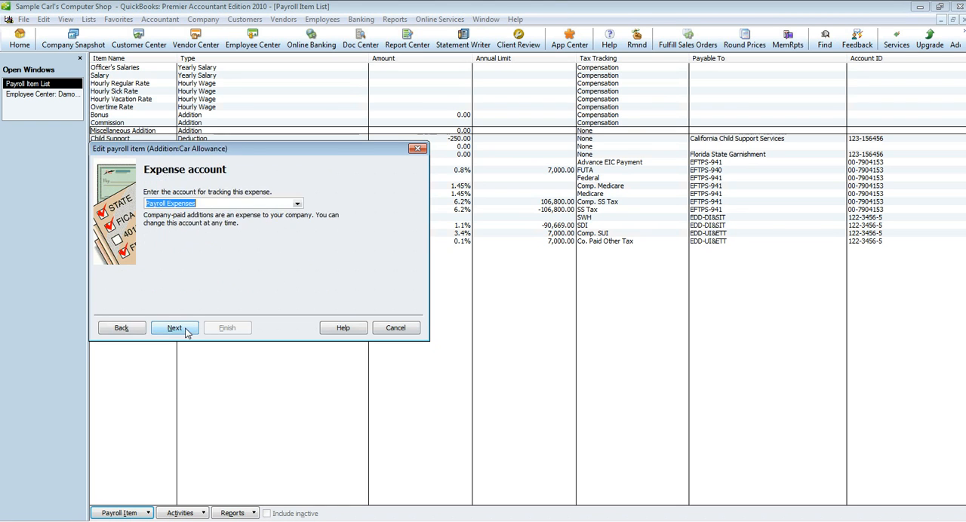
Set the expense account for the Car Allowance item to Automobile Expense.
left_click(298, 205)
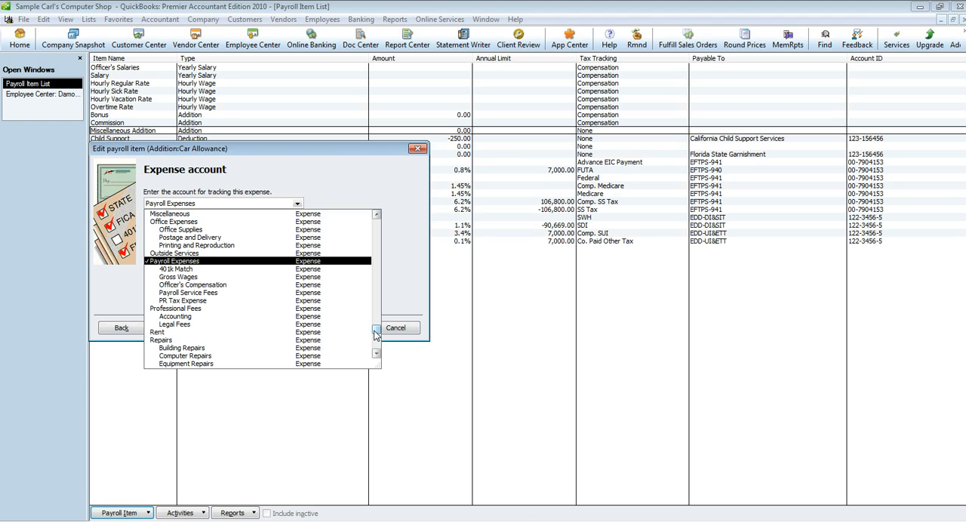
mouse_move(376, 335)
left_mouse_down()
mouse_move(376, 352)
mouse_move(376, 295)
left_mouse_up()
left_click(218, 237)
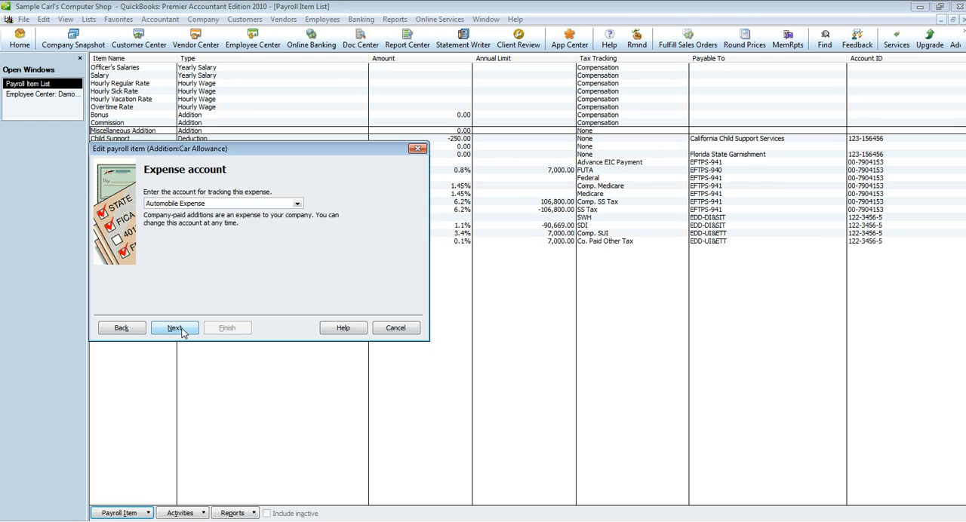
left_click(182, 332)
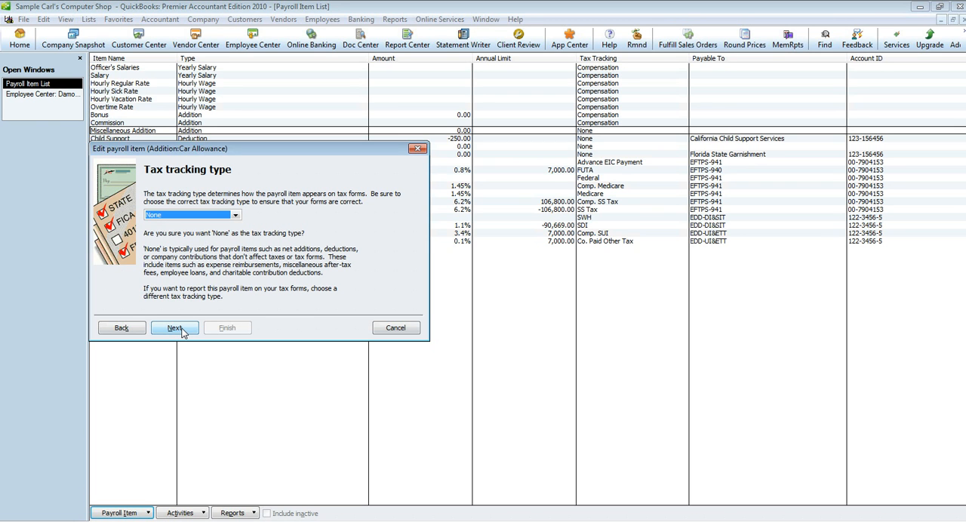
Keep the tax tracking type as None and accept the default tax selections for the Car Allowance item.
left_click(237, 217)
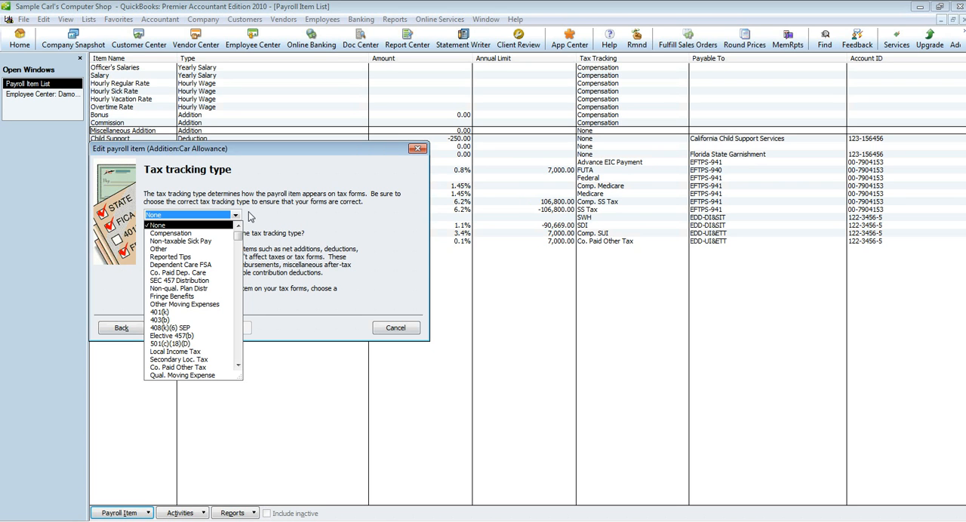
left_click(261, 218)
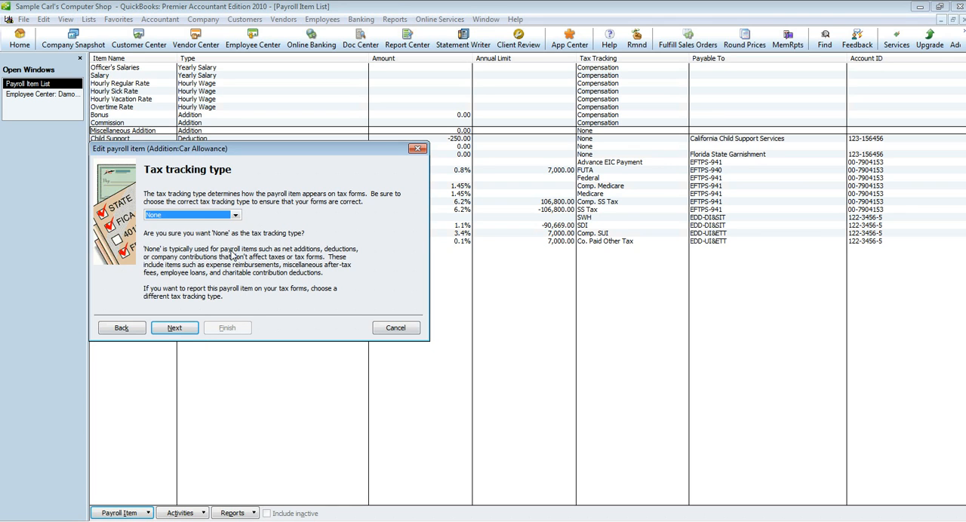
left_click(176, 329)
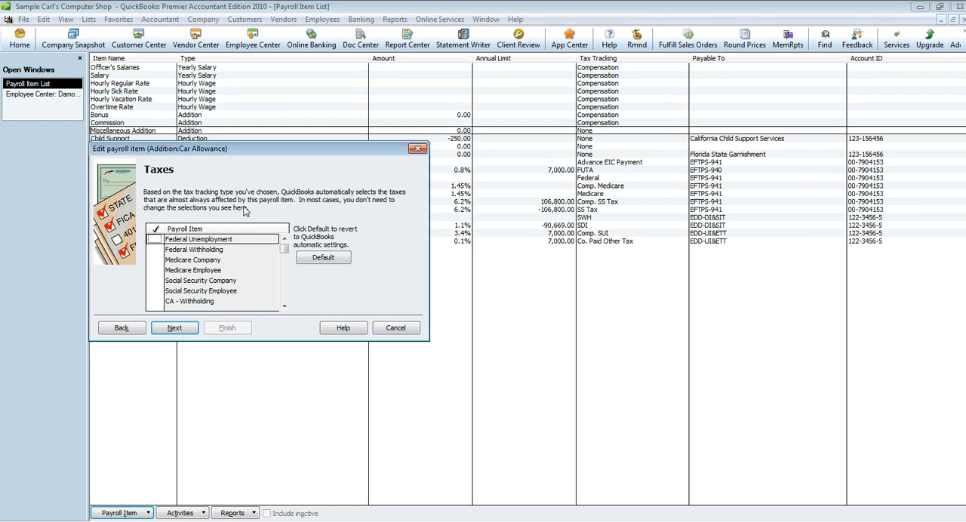
mouse_move(286, 255)
left_mouse_down()
mouse_move(285, 306)
mouse_move(285, 246)
left_mouse_up()
left_click(180, 331)
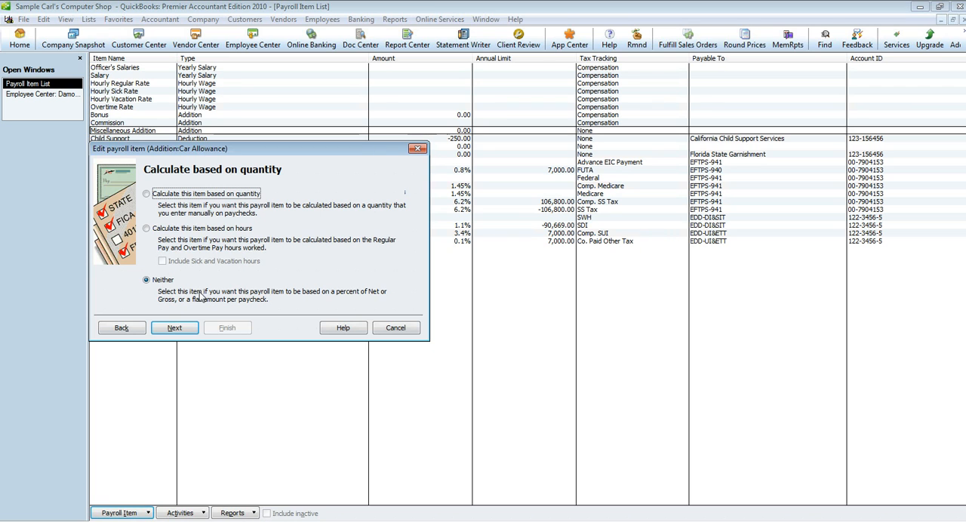
Keep the quantity basis as Neither, calculate on gross pay, and save the item with a default rate of 150.00.
left_click(187, 331)
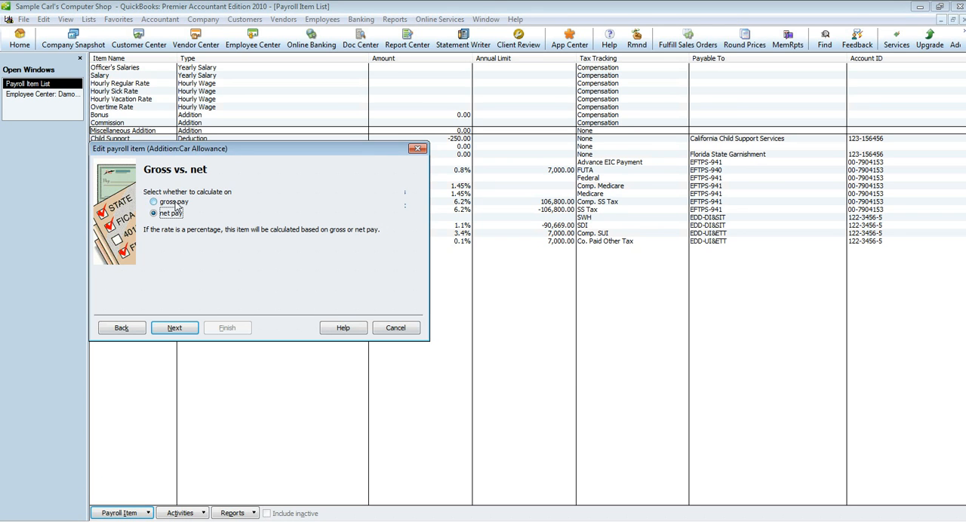
left_click(174, 202)
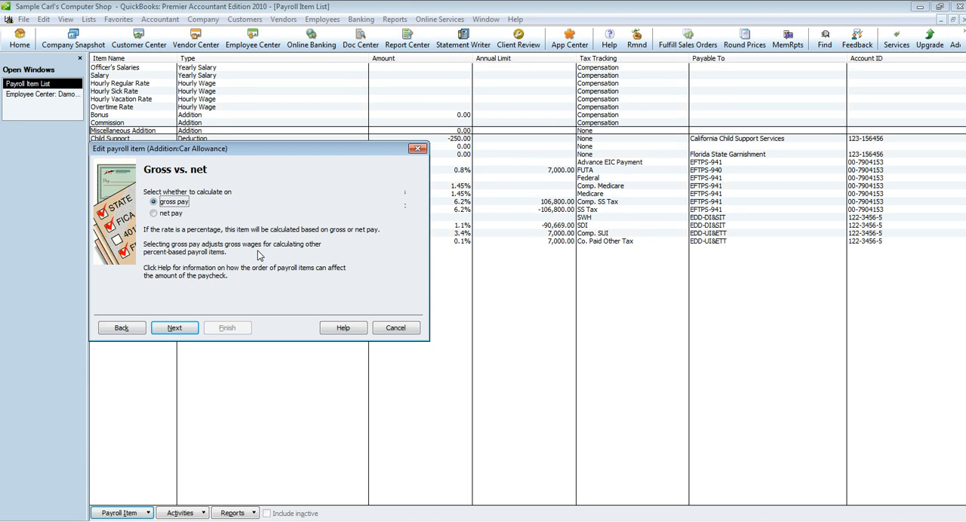
left_click(174, 328)
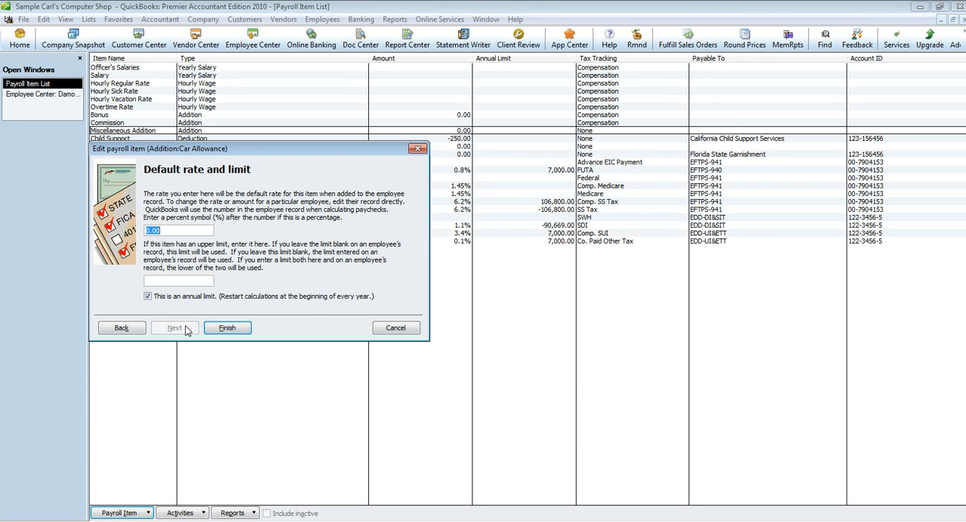
type("150.00")
left_click(228, 329)
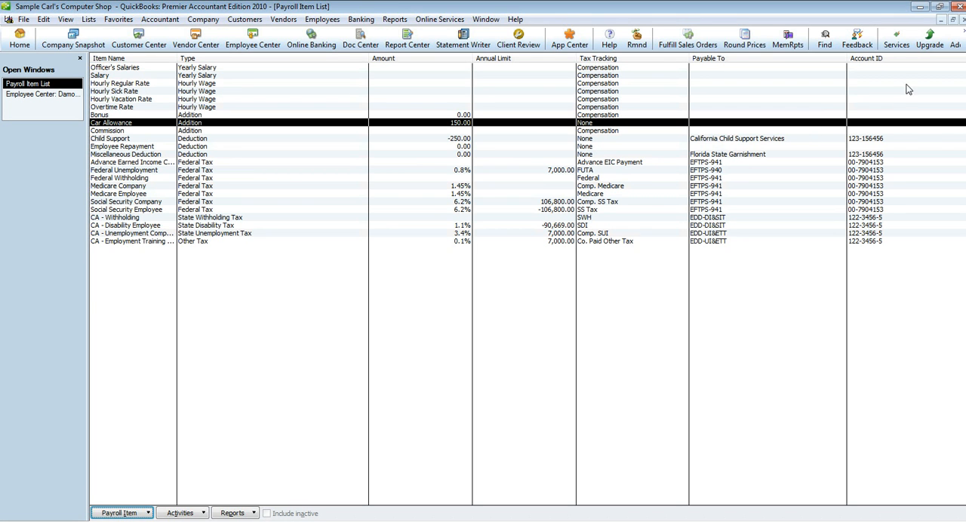
Close the Payroll Item List and open the first listed employee's Payroll and Compensation Info for editing.
left_click(964, 20)
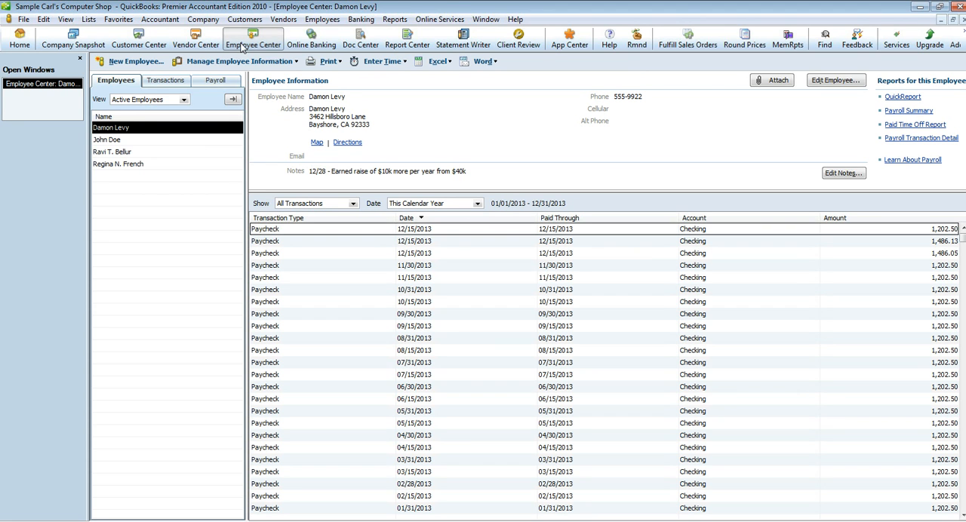
right_click(129, 130)
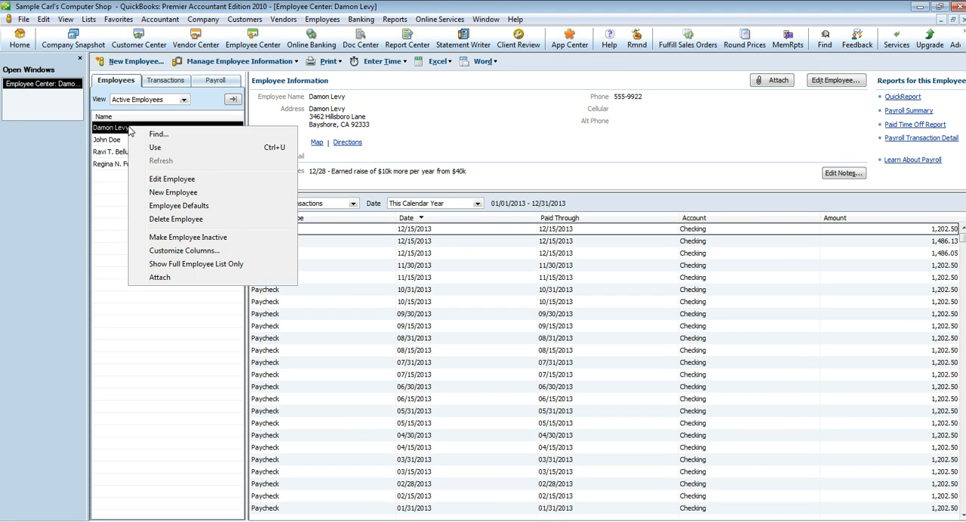
left_click(150, 184)
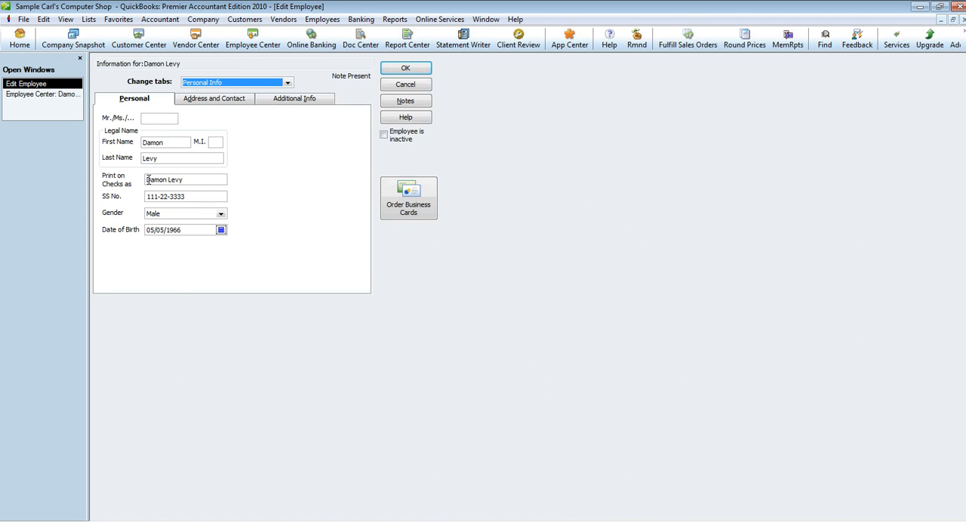
left_click(230, 84)
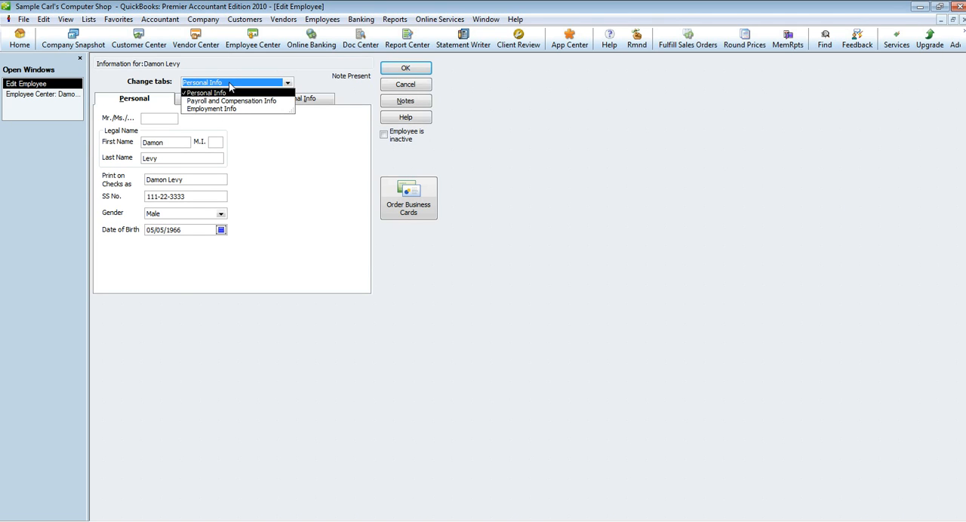
left_click(238, 102)
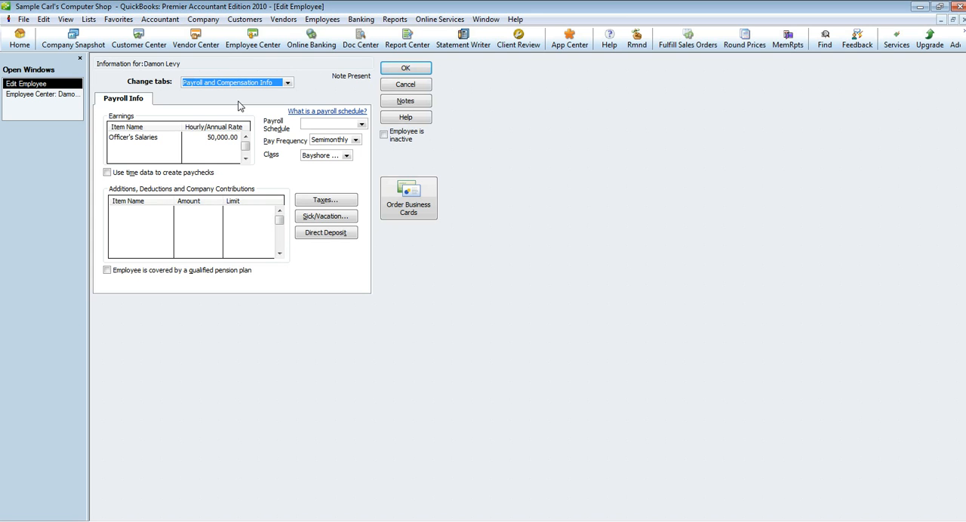
Add Car Allowance with its 150.00 default amount and no limit to the employee's additions, and save the record.
left_click(146, 213)
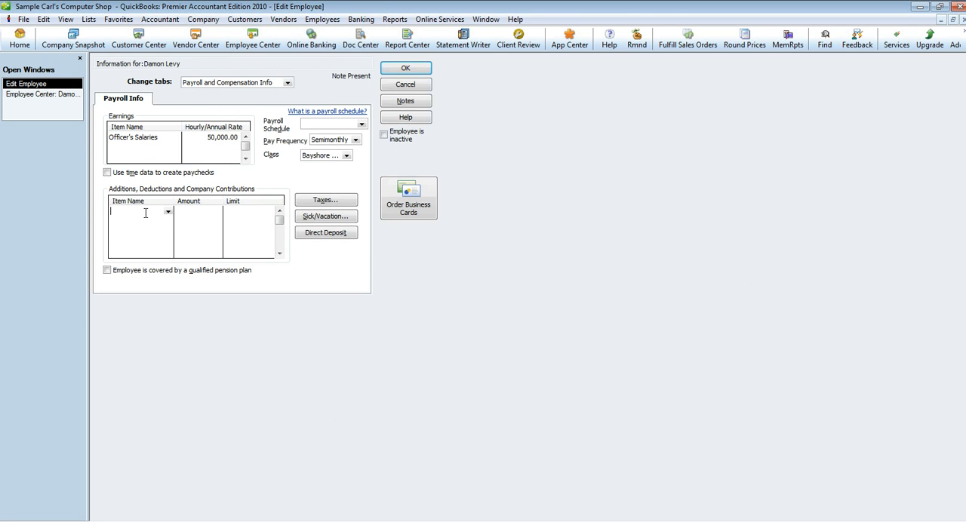
left_click(168, 211)
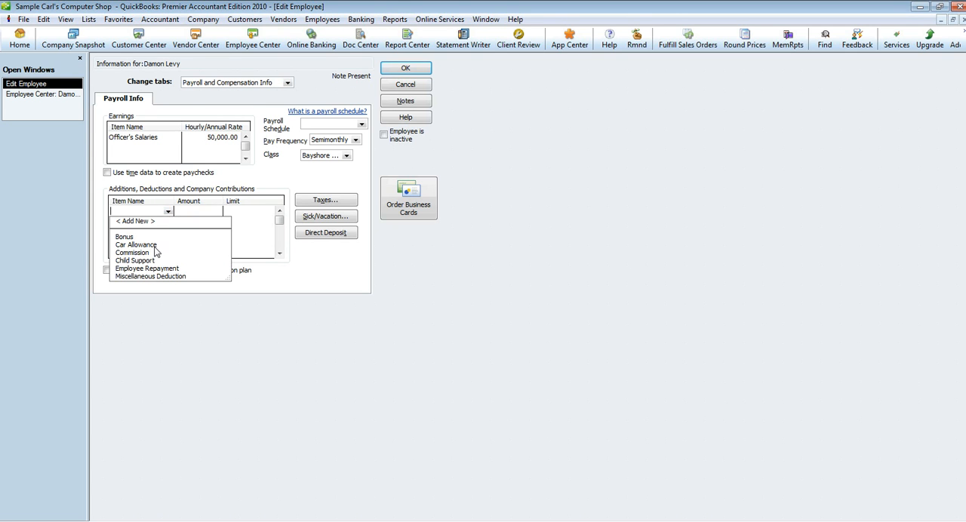
left_click(155, 245)
left_click(198, 212)
left_click(227, 212)
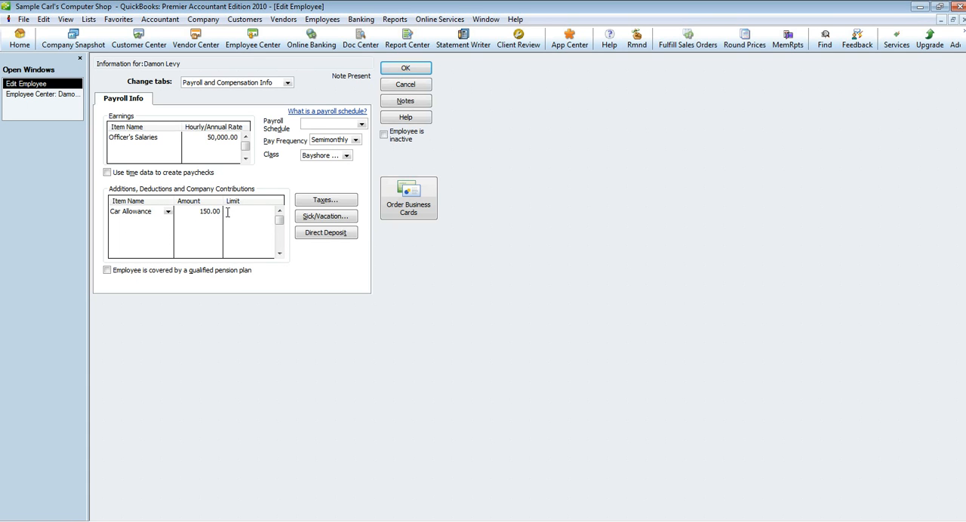
left_click(398, 72)
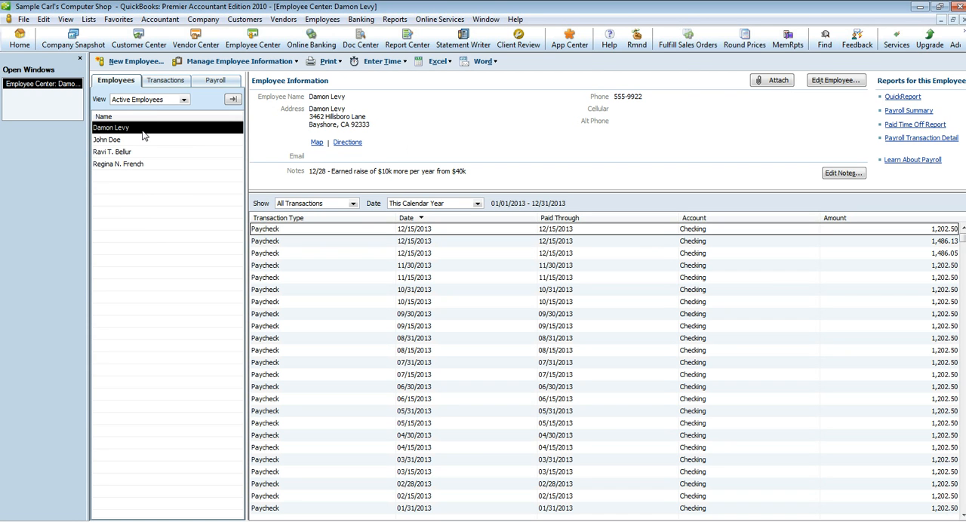